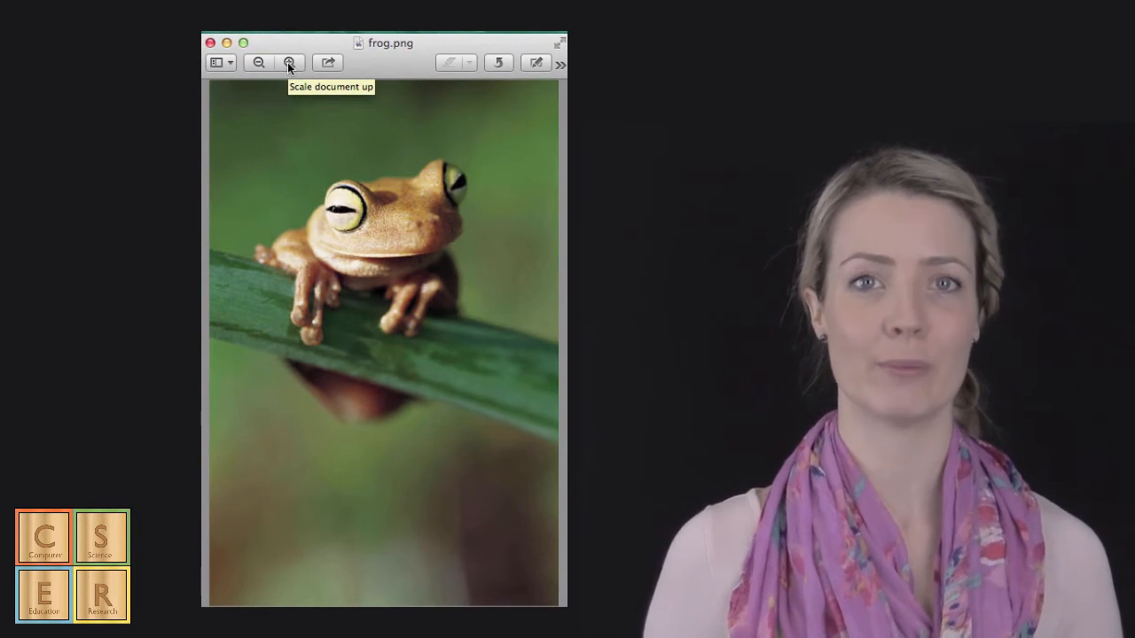
# Zoom into frog.png four times until the skin shows distinct square pixel blocks
pyautogui.click(287, 62)
pyautogui.click(288, 62)
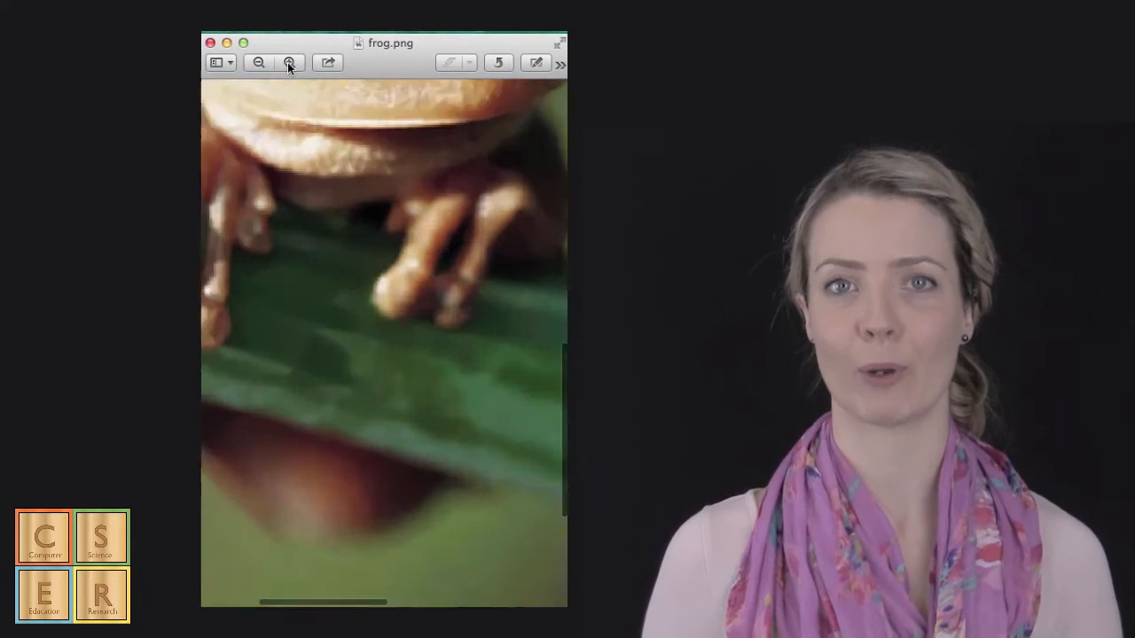
pyautogui.click(287, 62)
pyautogui.click(287, 62)
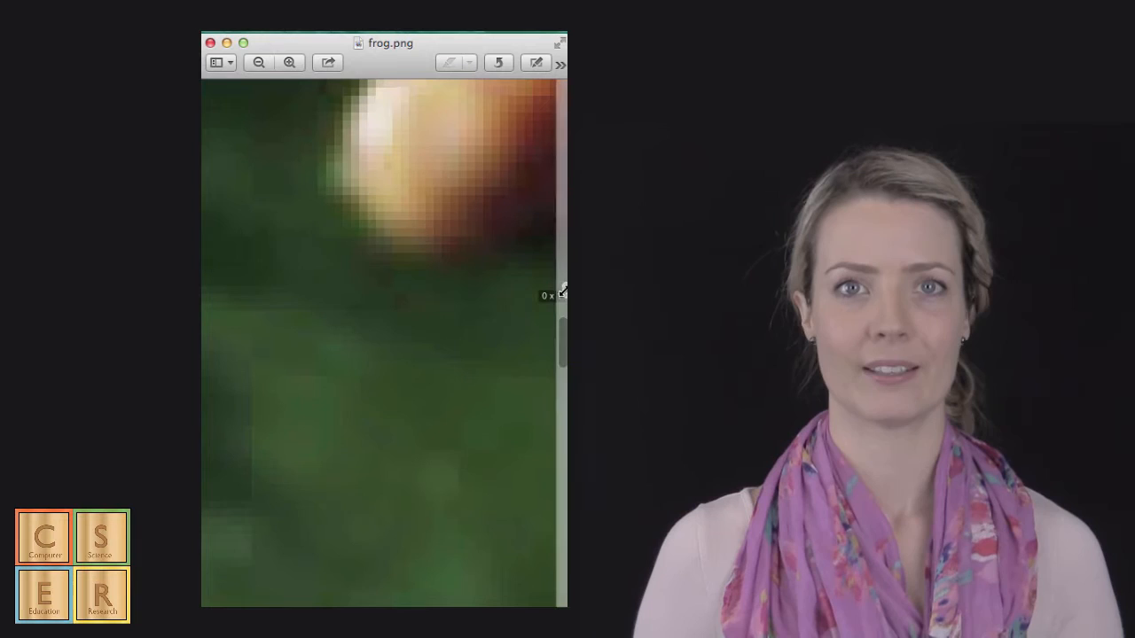
pyautogui.moveTo(561, 328); pyautogui.dragTo(562, 206)
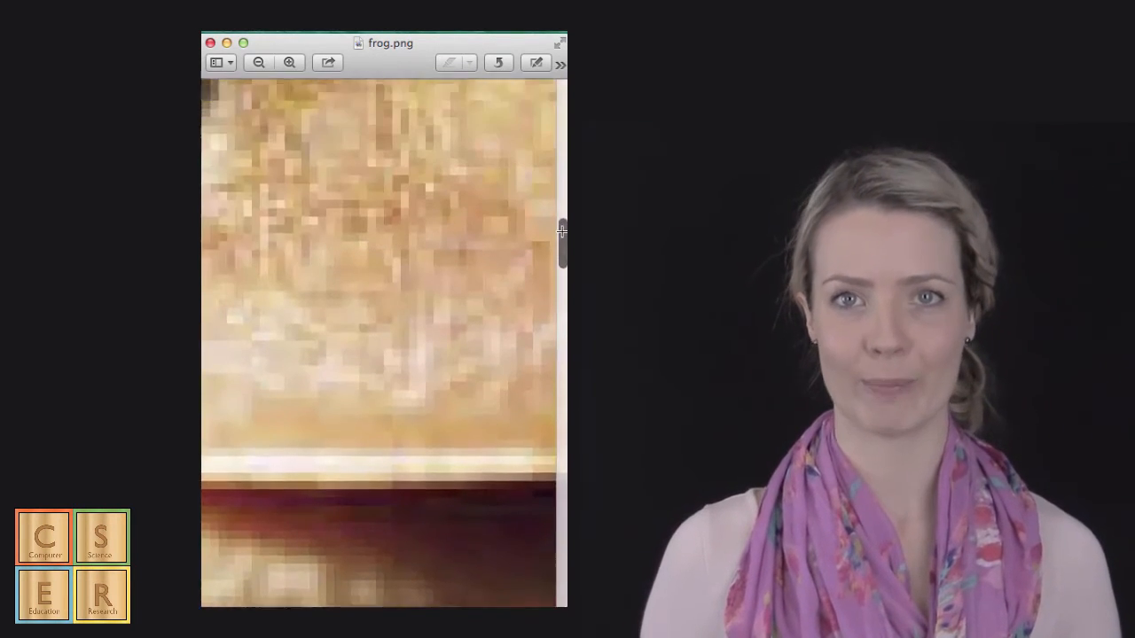